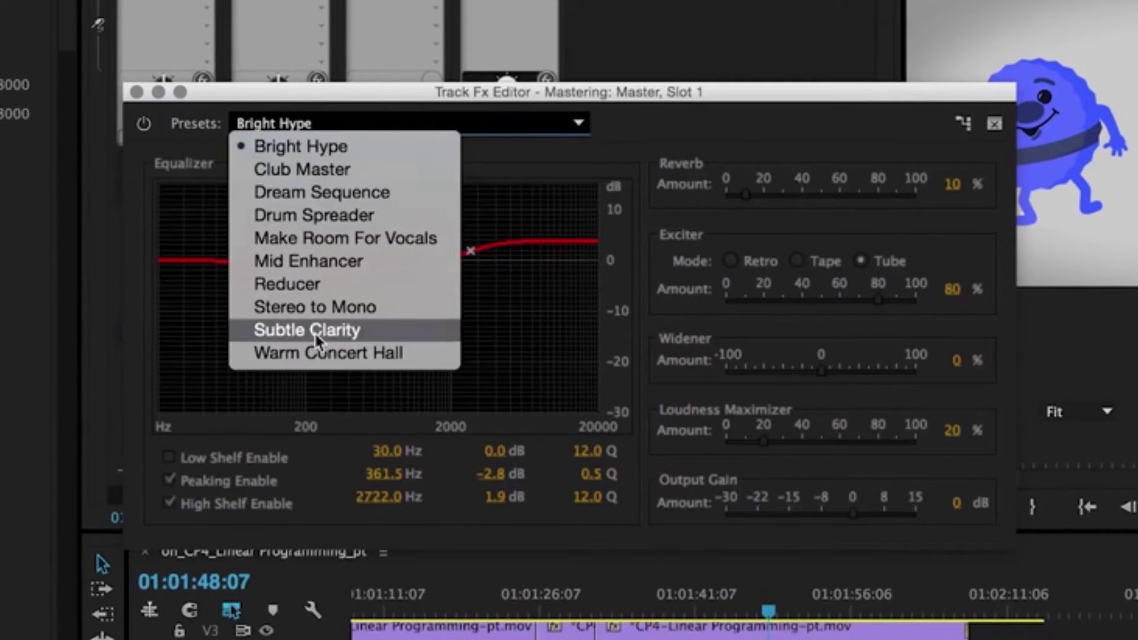
# Choose the Bright Hype preset for the Mastering effect on the master track.
pyautogui.click(315, 330)
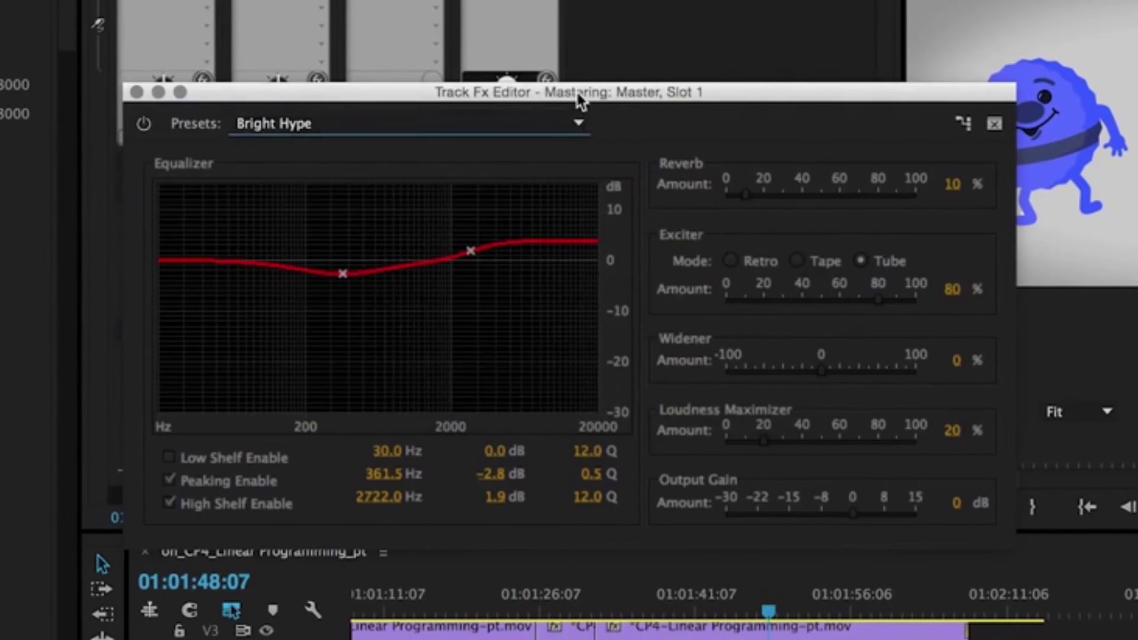